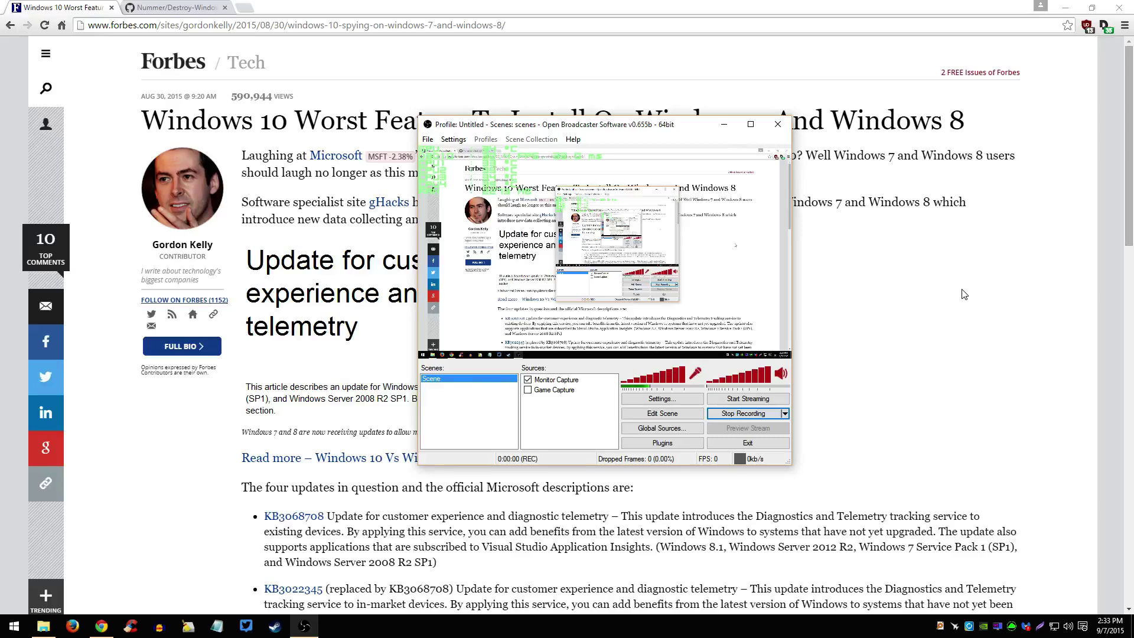
Bring the Forbes article on Windows 7/8 telemetry updates forward and scroll through it.
click(964, 294)
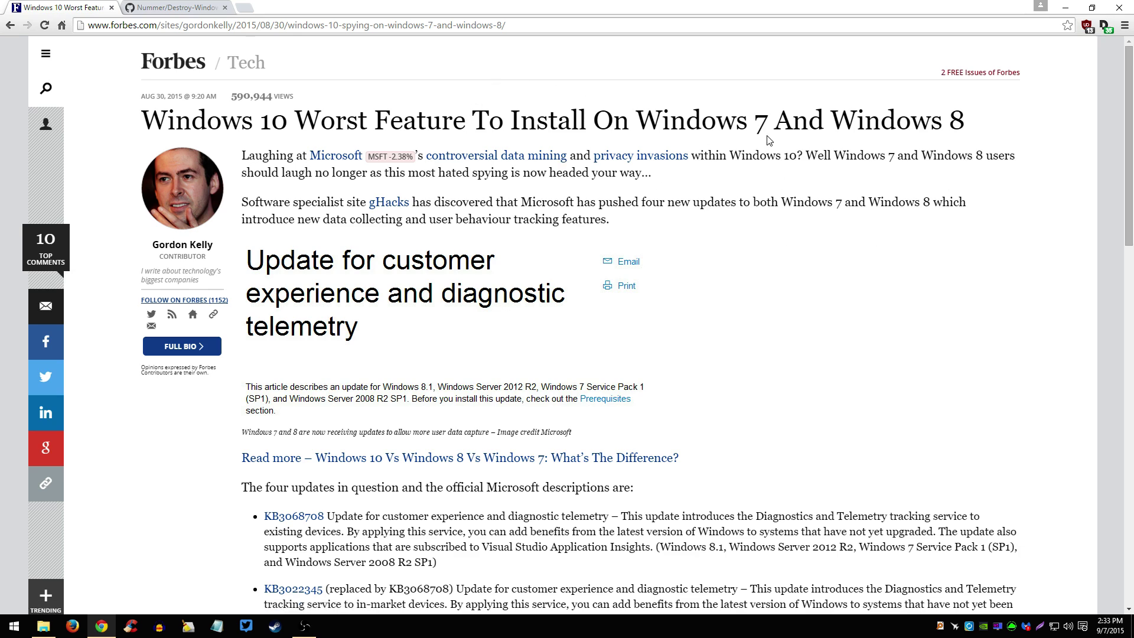
scroll(813, 252, down, 4)
scroll(813, 253, down, 4)
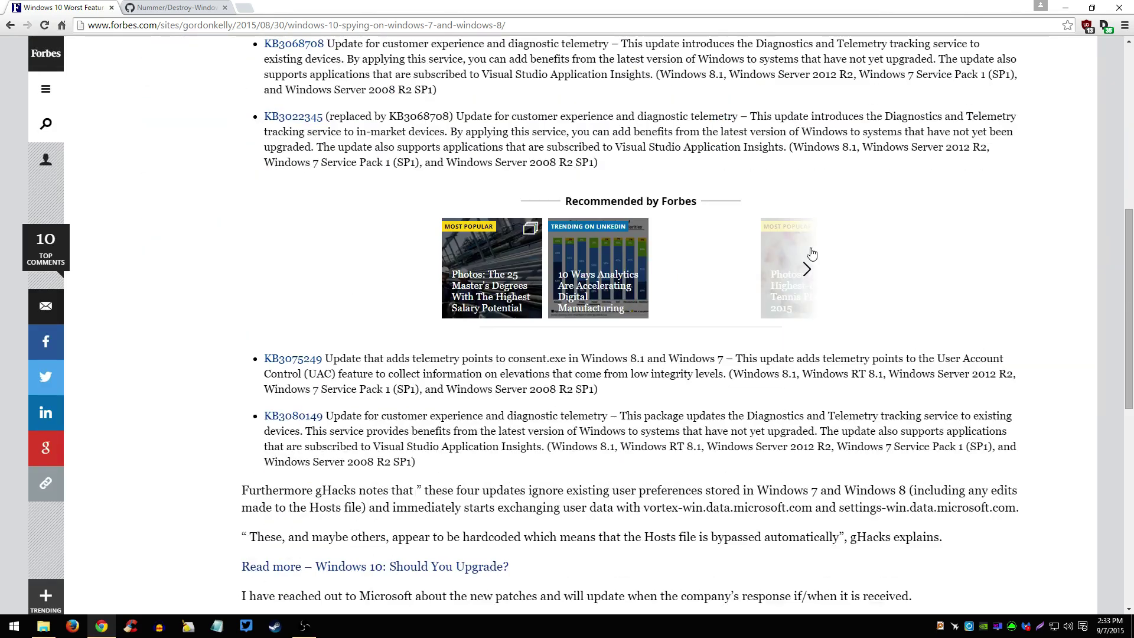
scroll(813, 255, up, 8)
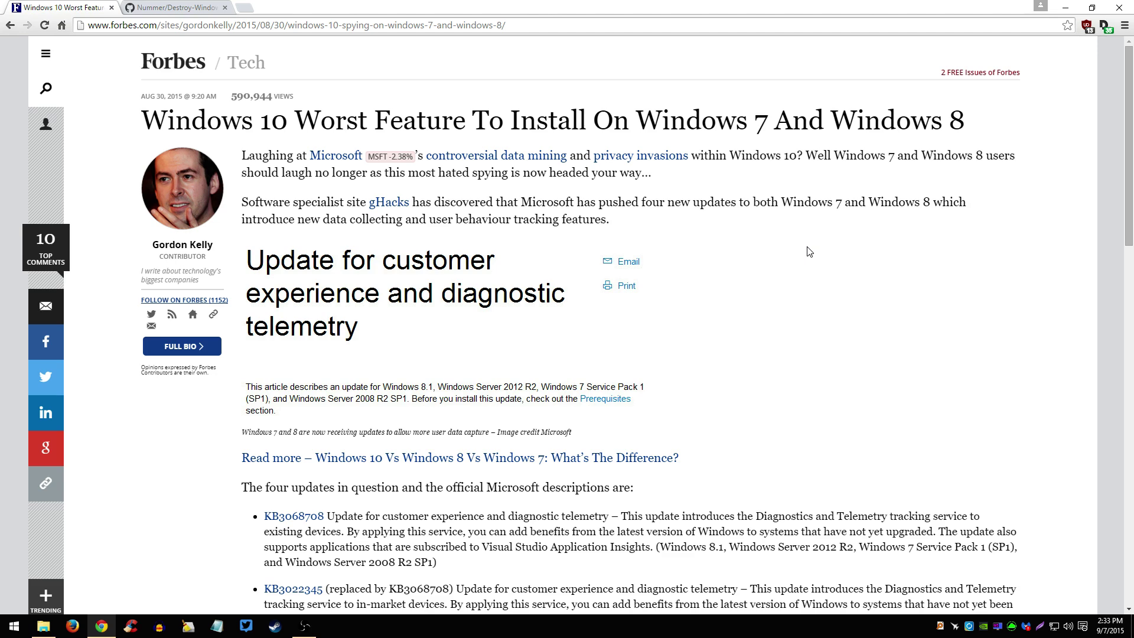
Close the Forbes tab and open the Destroy-Windows-10-Spying releases page showing DWS Lite build 345.
click(111, 8)
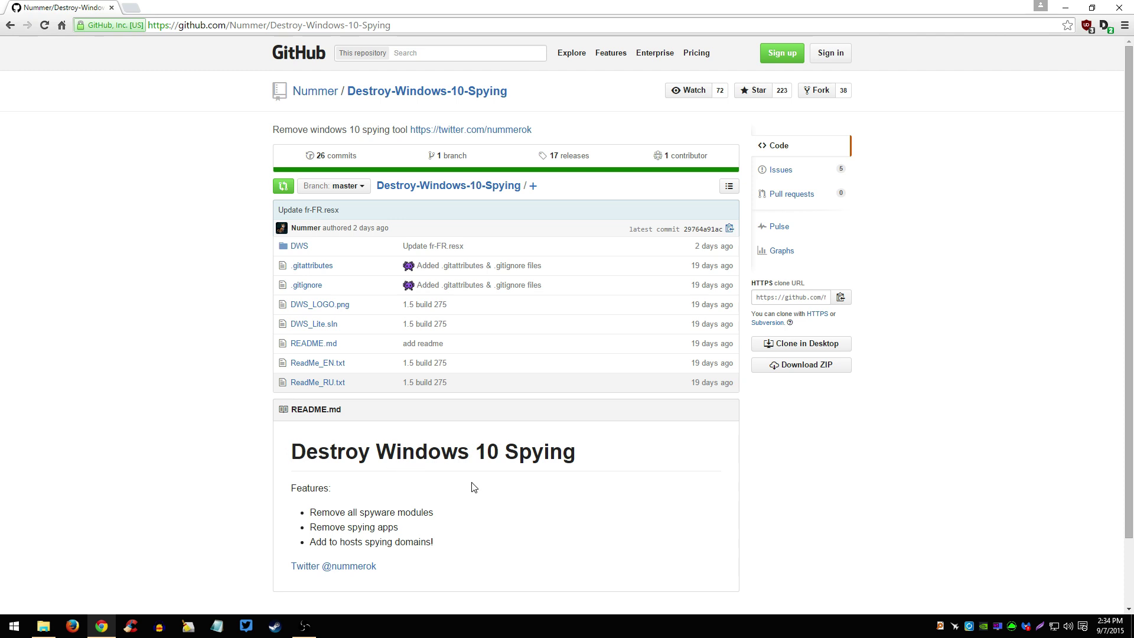
click(564, 156)
key(alt+Left)
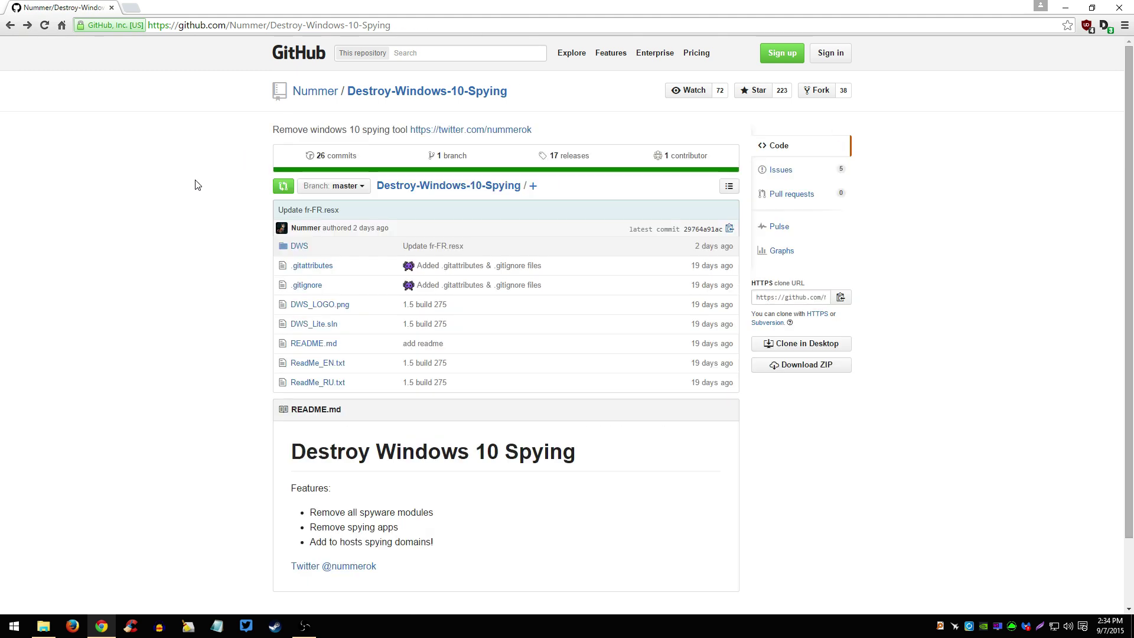
click(363, 103)
scroll(126, 254, down, 2)
scroll(98, 366, up, 2)
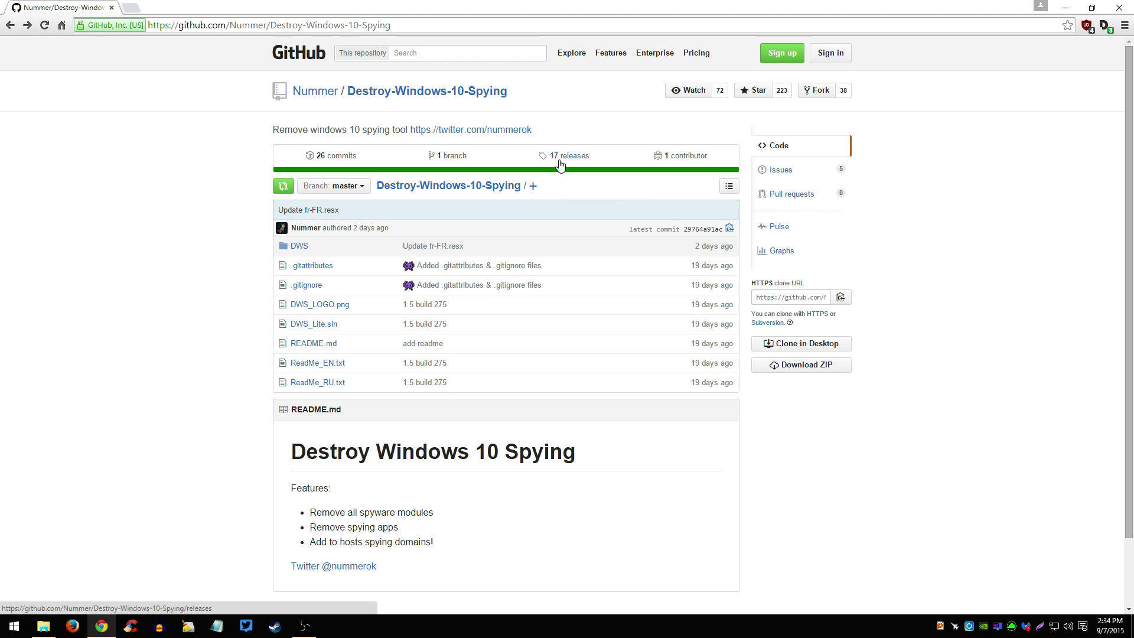
click(558, 155)
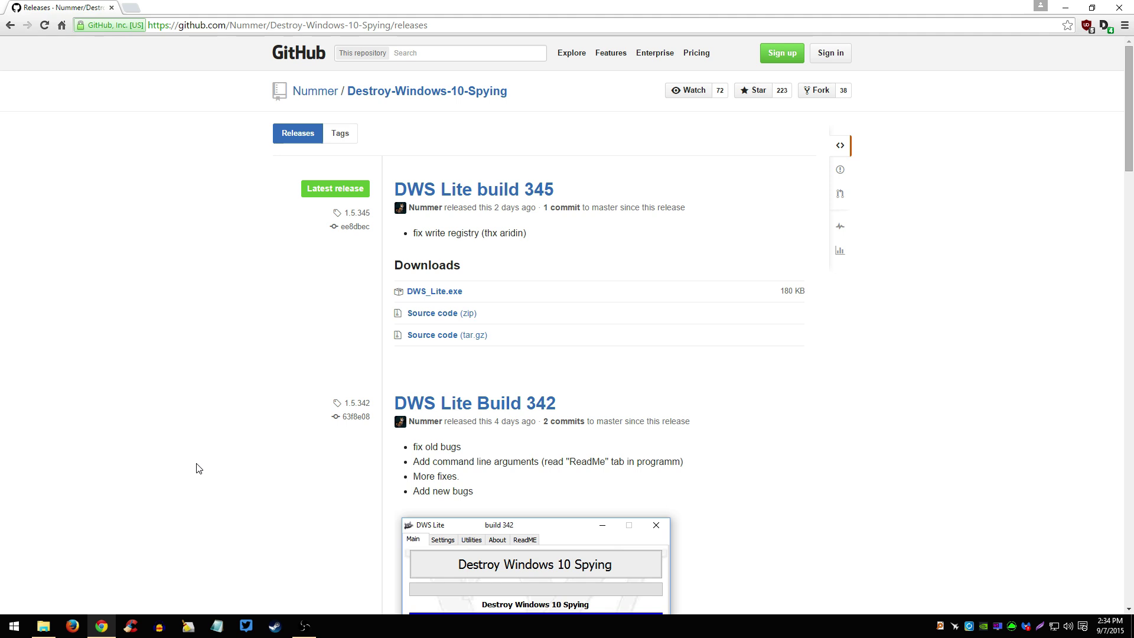
key(alt+Left)
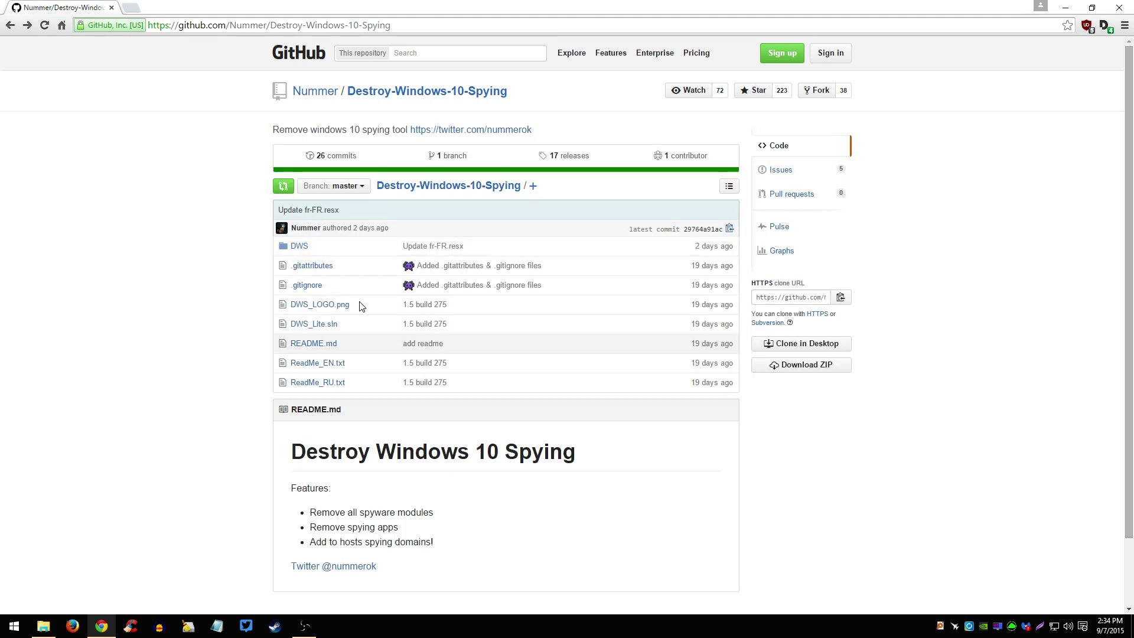
click(561, 157)
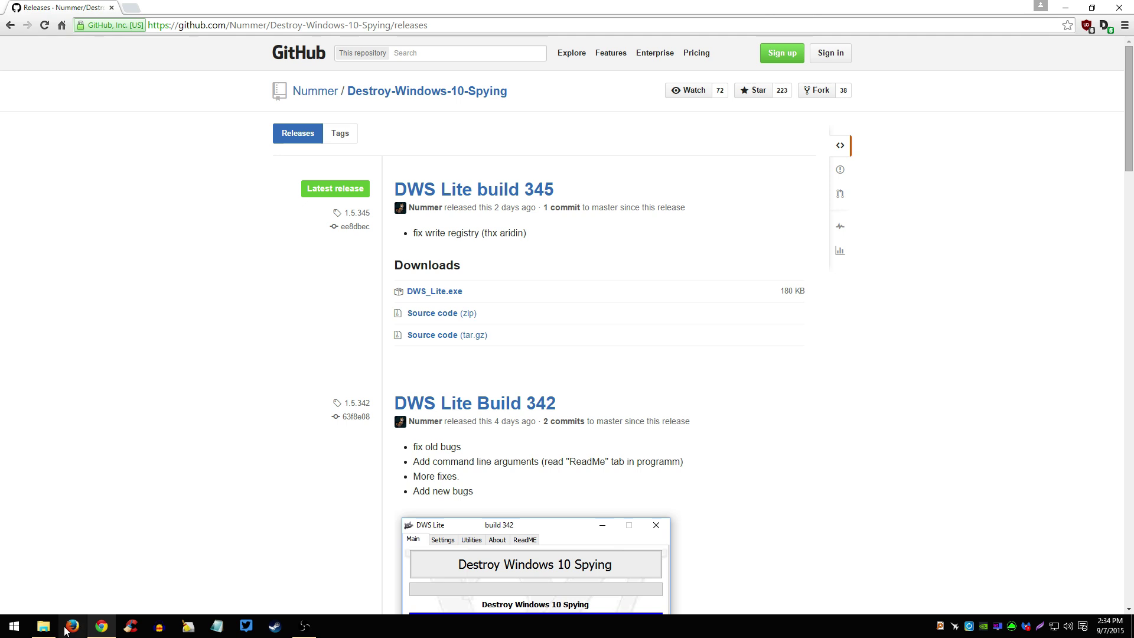
Run DWS_Lite from the Downloads folder as administrator, opening the DWS Lite build 345 window.
click(43, 626)
drag(497, 188, 535, 88)
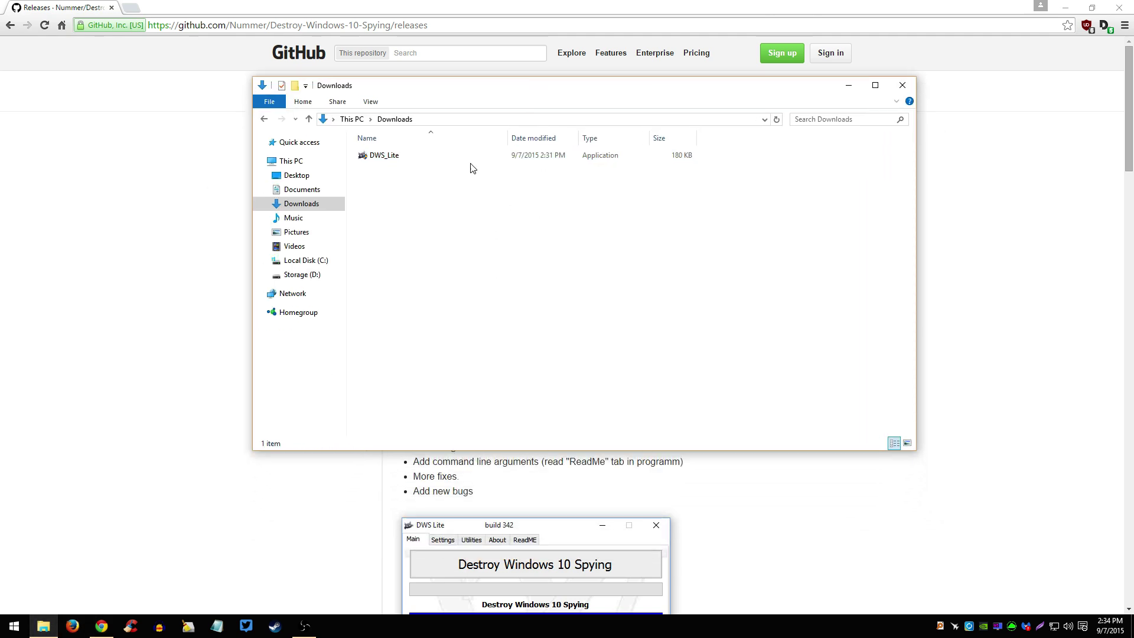
right_click(396, 154)
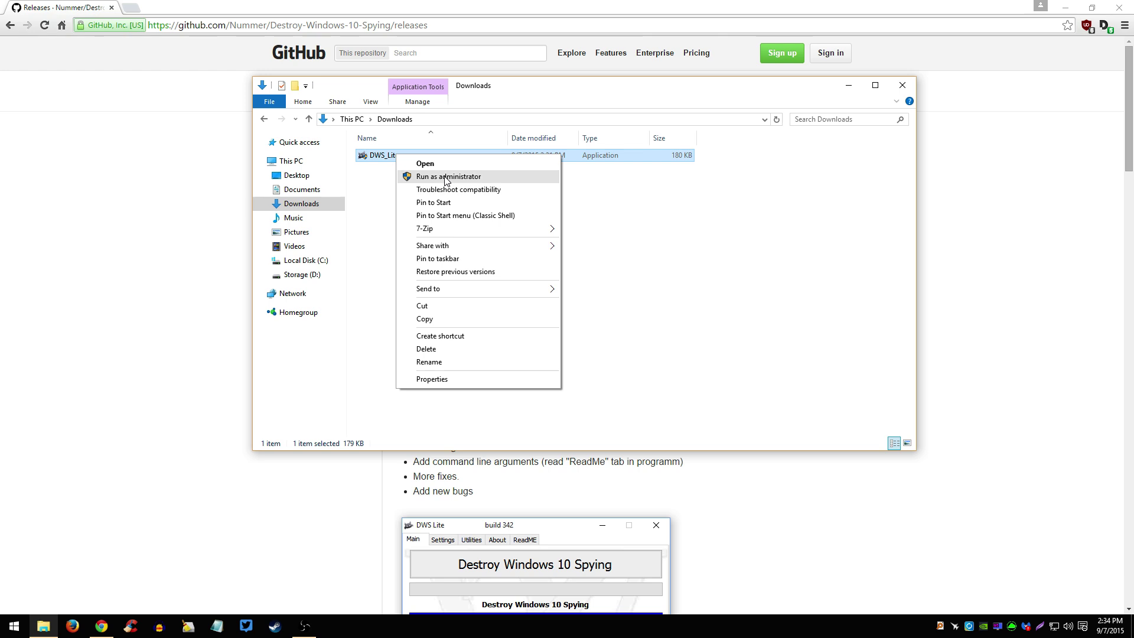
click(445, 177)
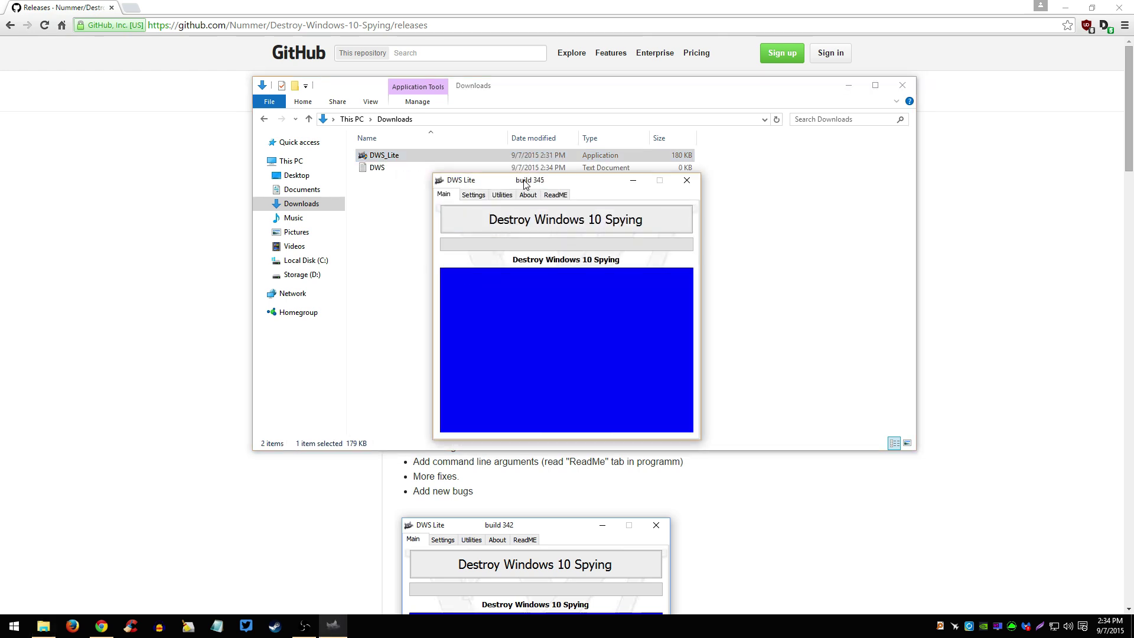
drag(524, 184, 523, 221)
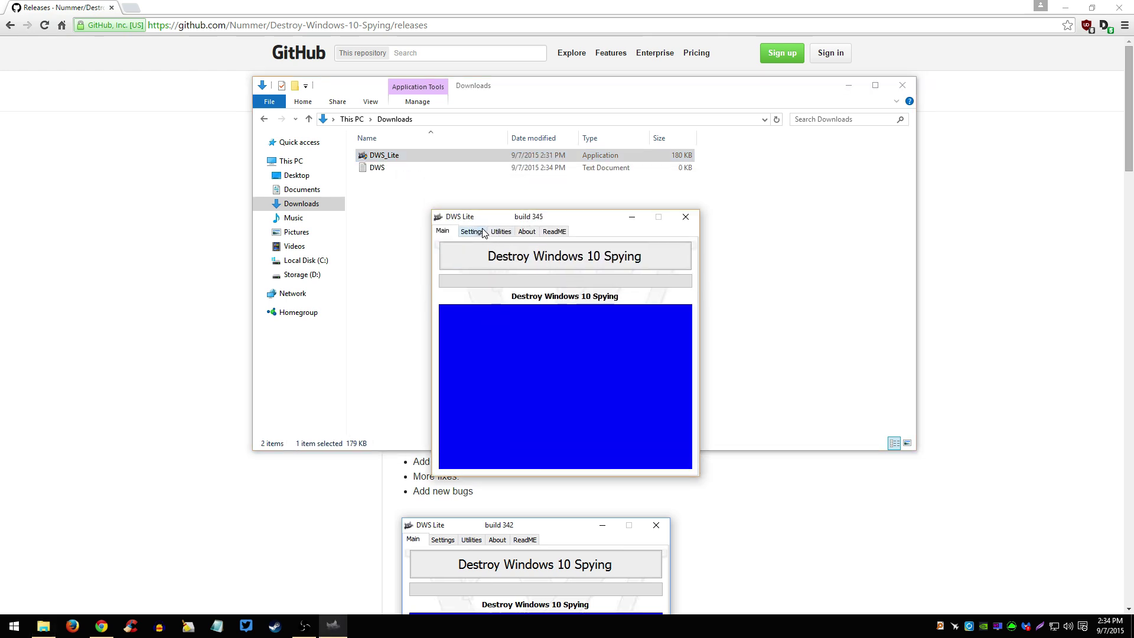
Look through the About, Main and Utilities tabs, ending on the Settings tab with metro app options.
click(527, 233)
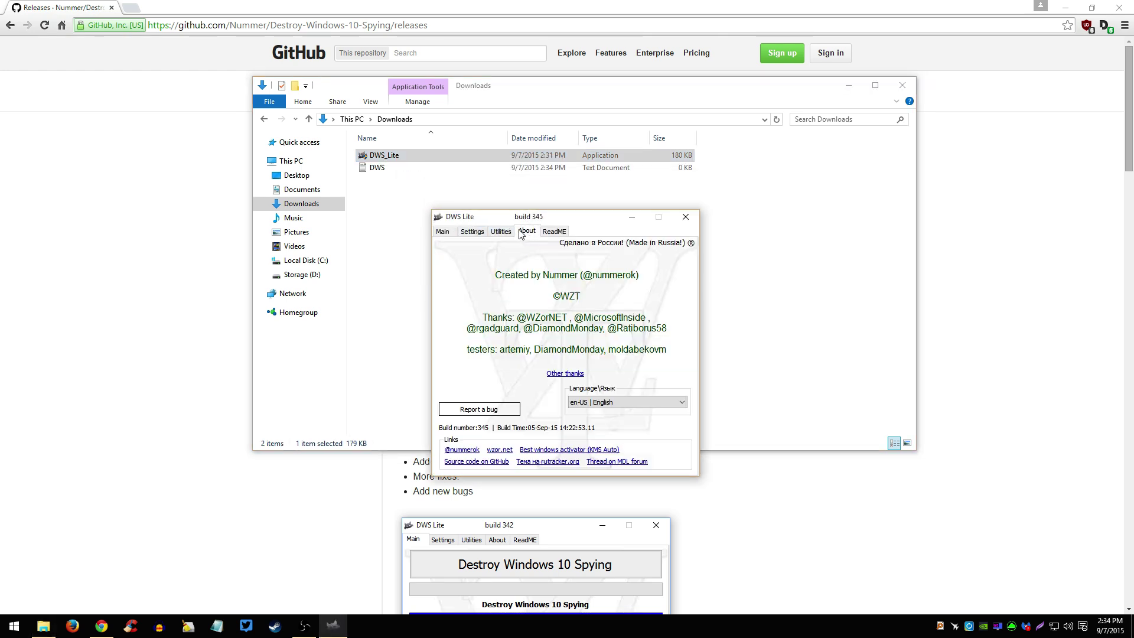
click(444, 232)
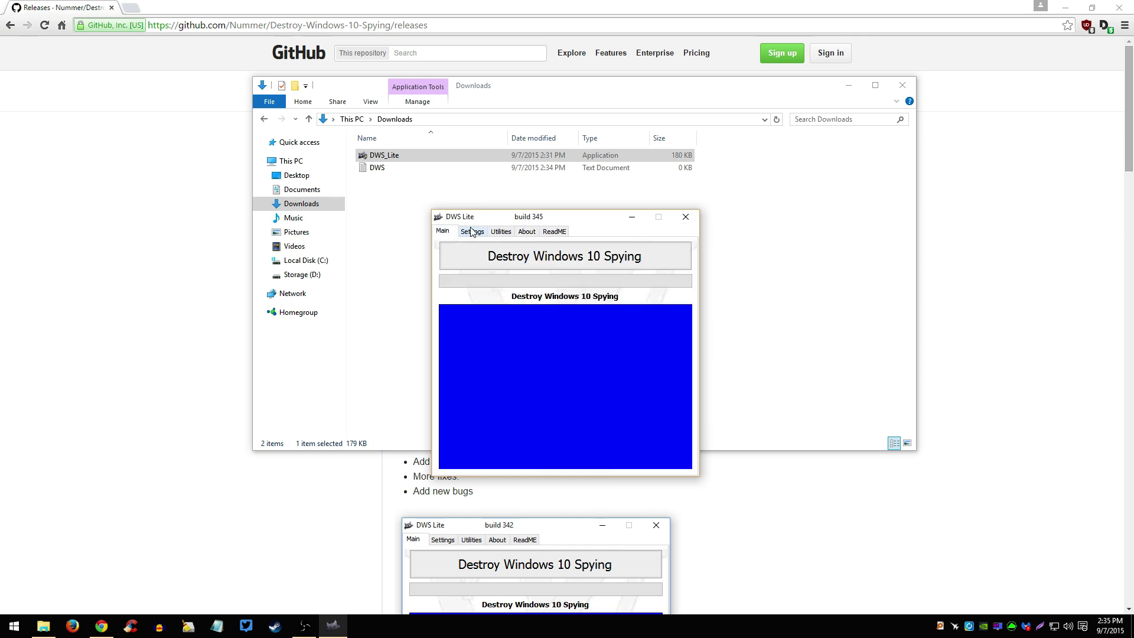
click(501, 232)
click(476, 232)
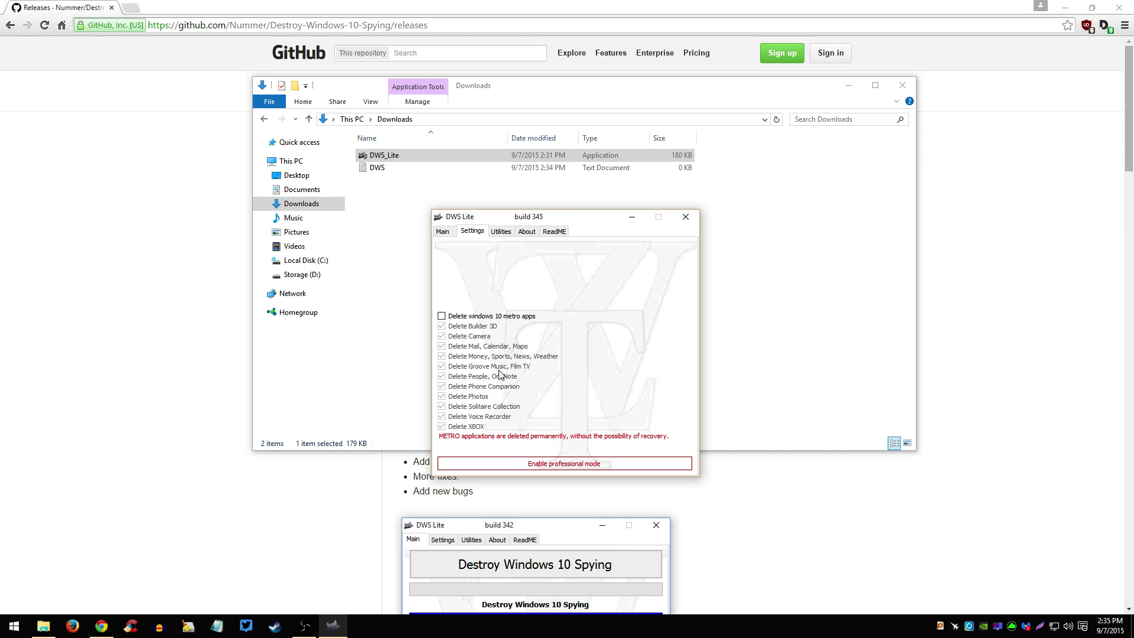
Check 'Delete windows 10 metro apps', keeping People and OneNote included, and enable professional mode.
click(481, 317)
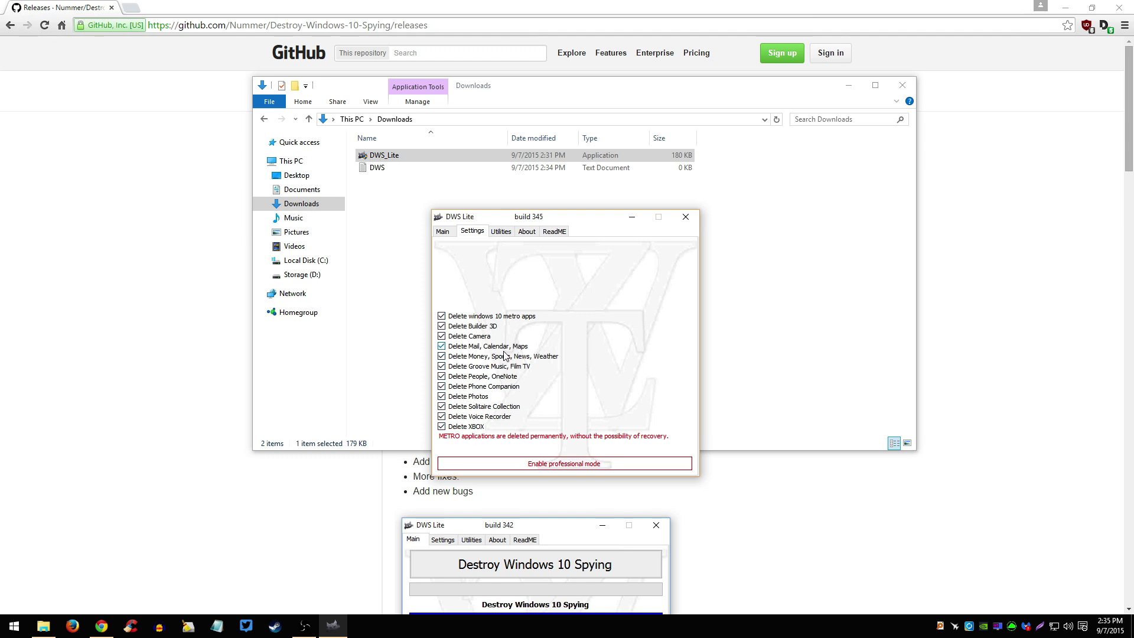
click(441, 377)
click(441, 376)
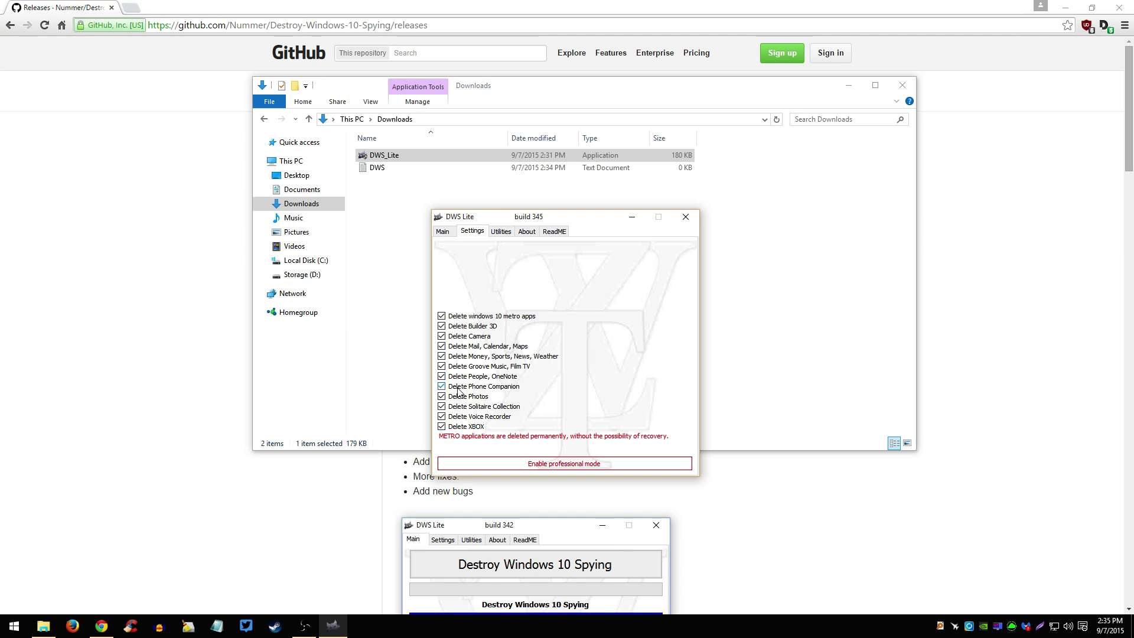
click(536, 465)
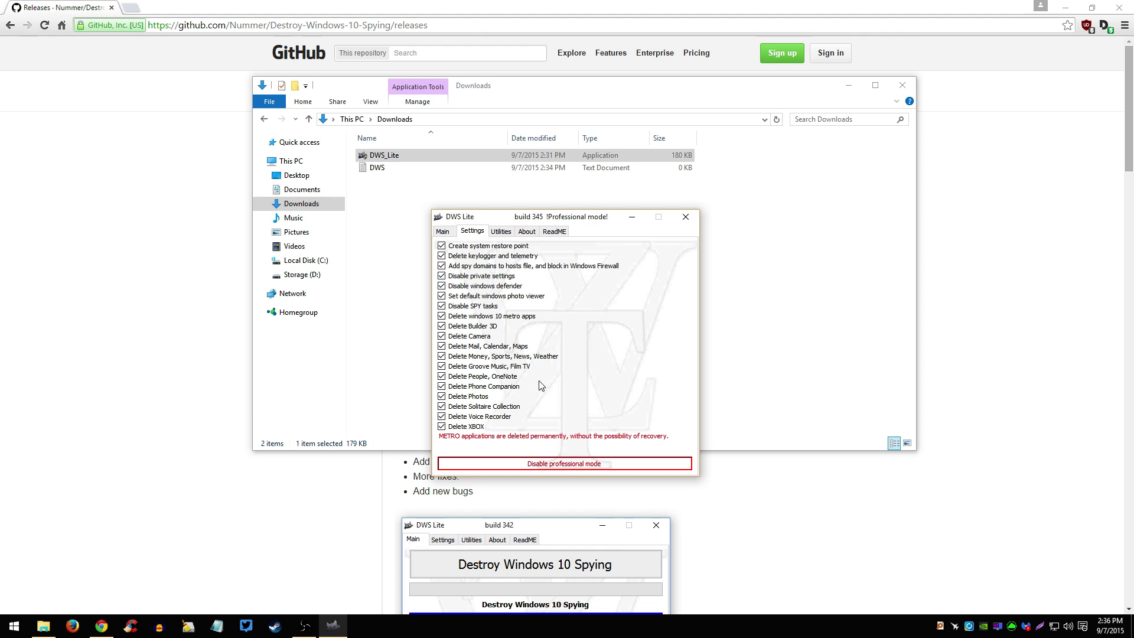
Toggle professional mode back on, review Utilities and Settings, and return to the Main page.
click(532, 465)
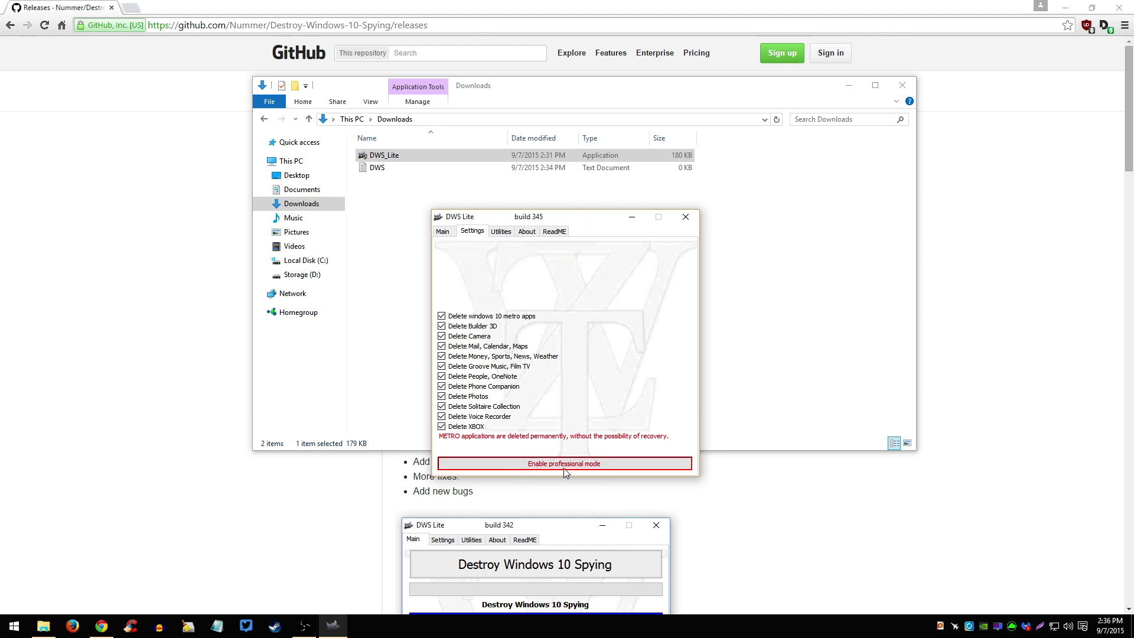
click(564, 465)
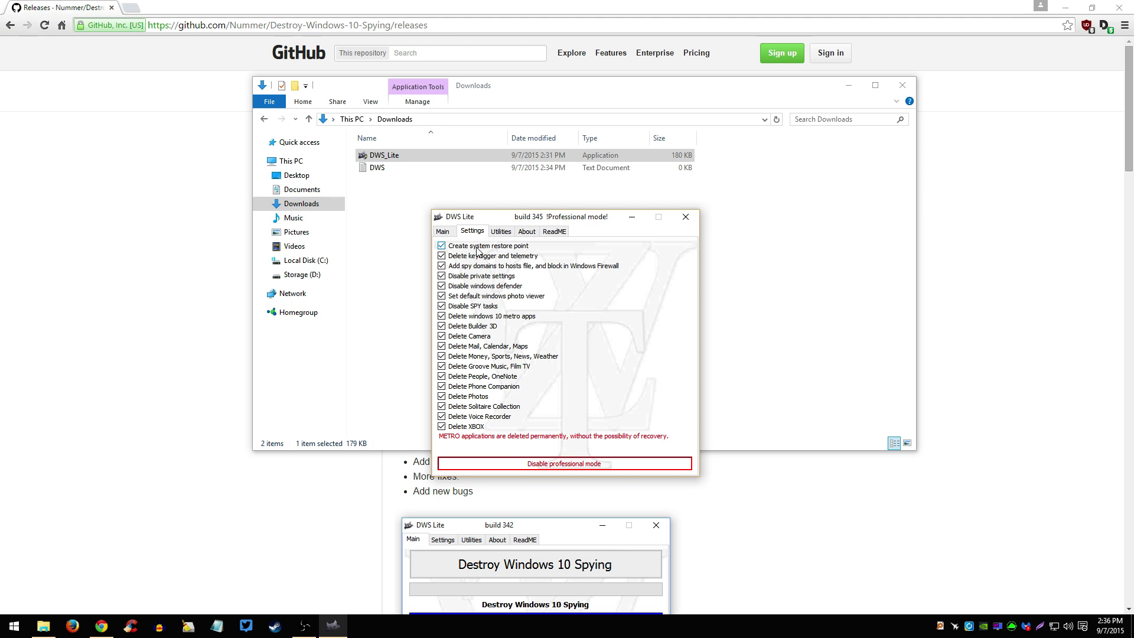
click(502, 230)
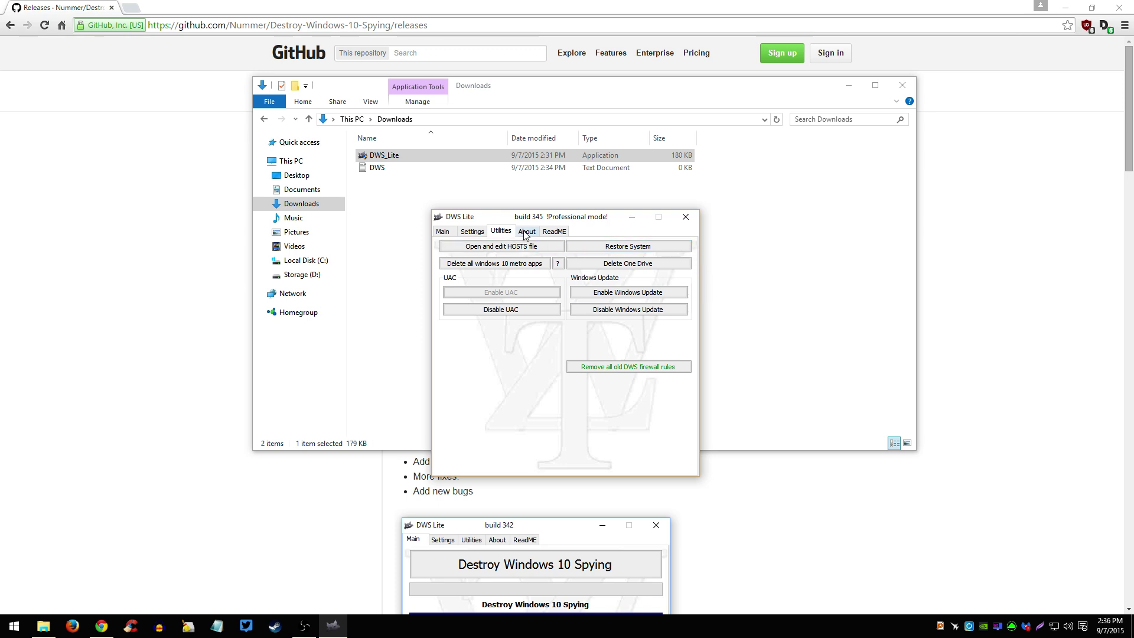
click(478, 232)
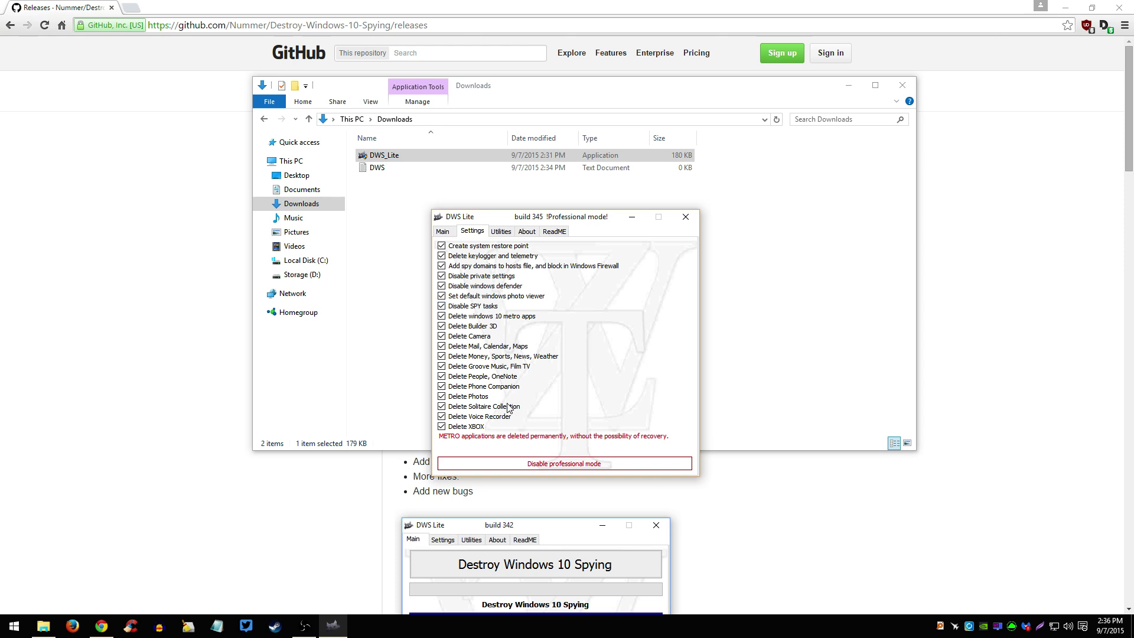
click(444, 232)
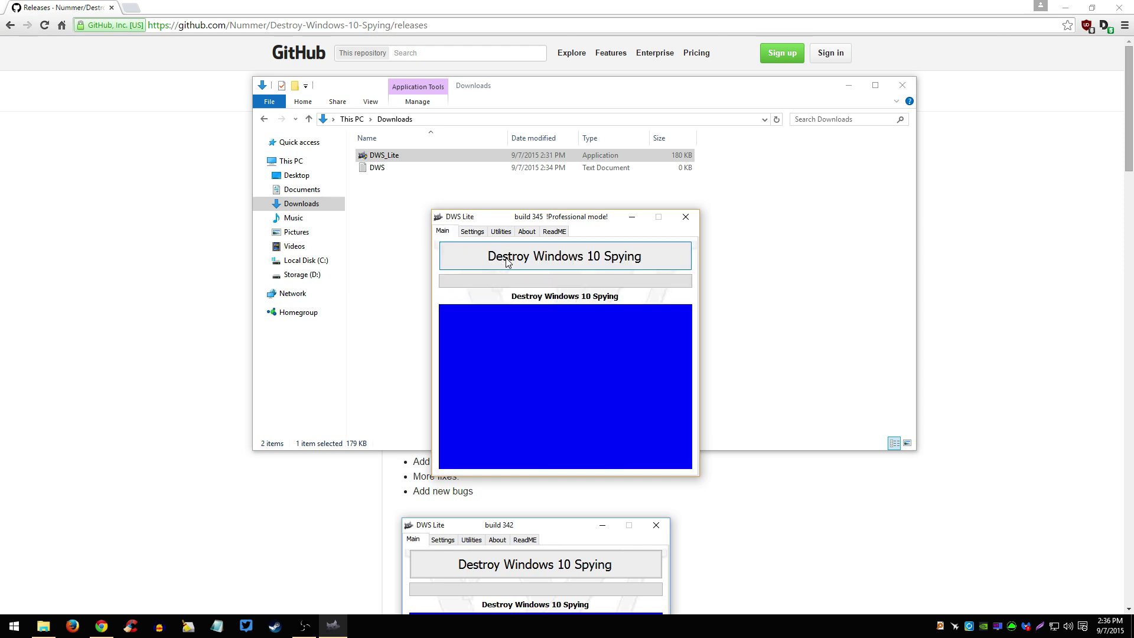
Run 'Destroy Windows 10 Spying' and move the window up while the log fills.
click(559, 267)
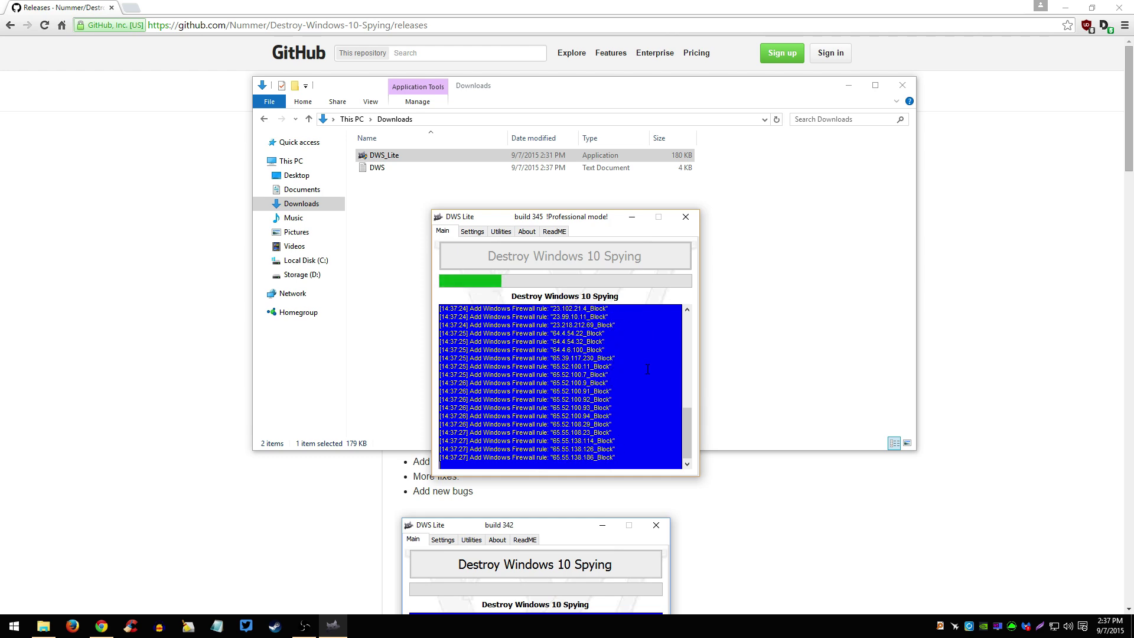
drag(584, 220, 596, 131)
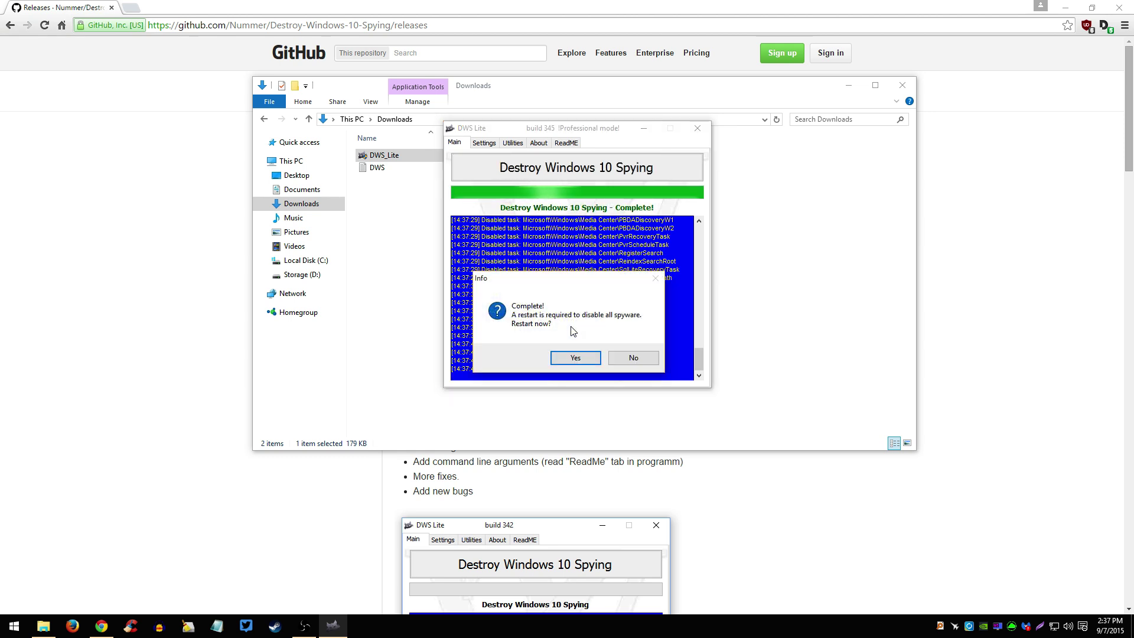
Move the restart prompt aside to read the finished log ending with Delete XBOX.
drag(582, 279, 585, 214)
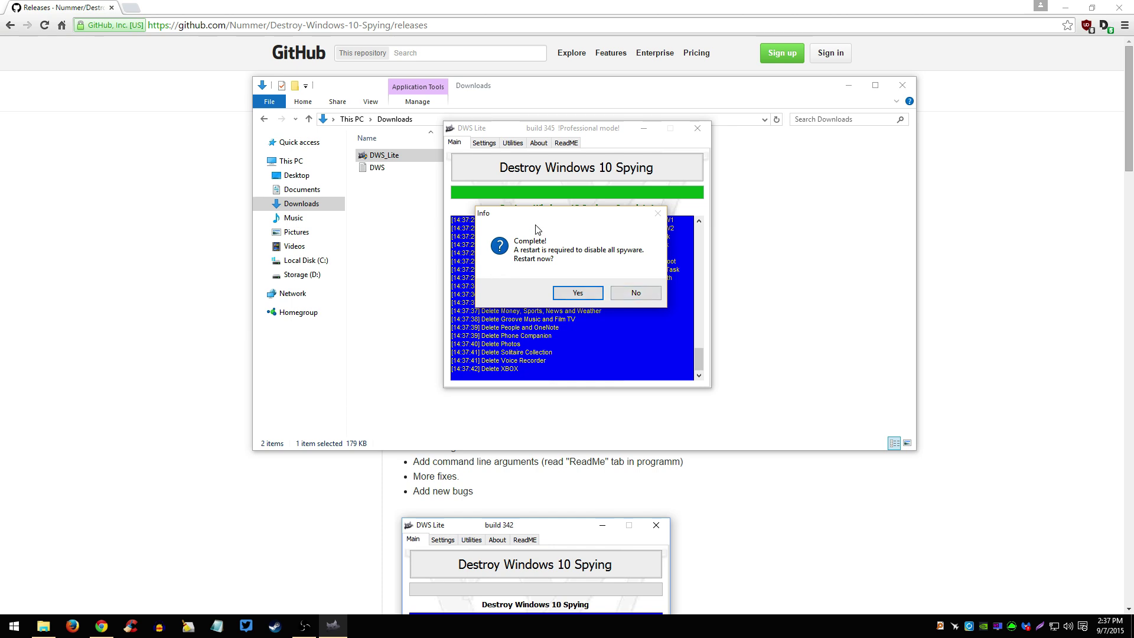
mouse_move(545, 218)
mouse_down()
mouse_move(356, 218)
mouse_move(550, 232)
mouse_up()
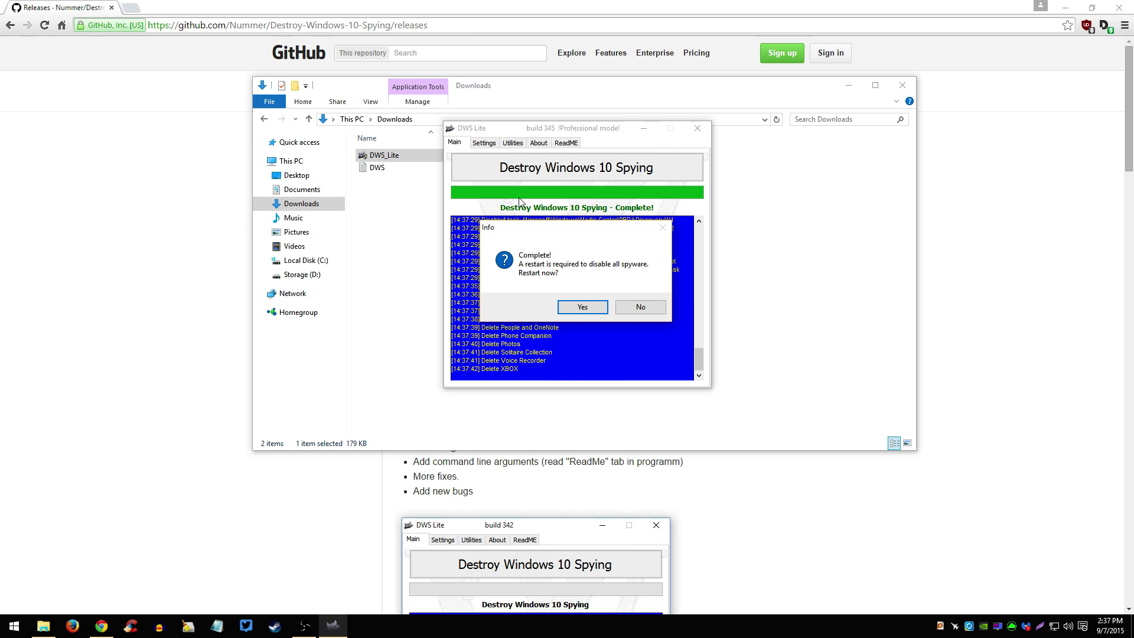